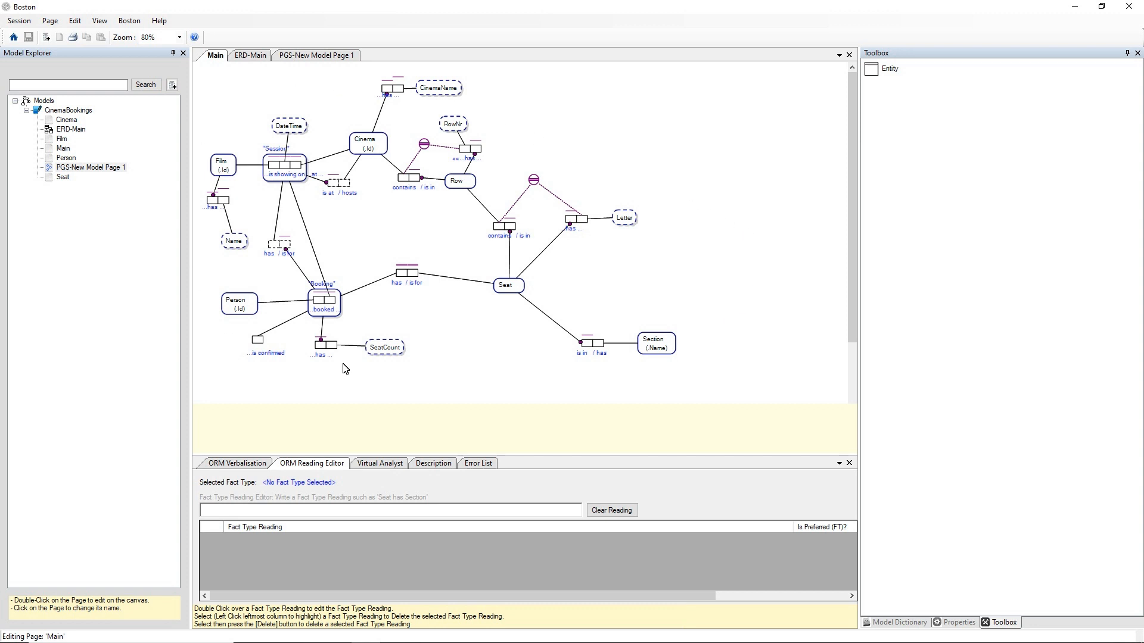
View the ERD-Main and PGS-New Model Page 1 diagrams, and morph the Film node to its ER diagram
click(247, 55)
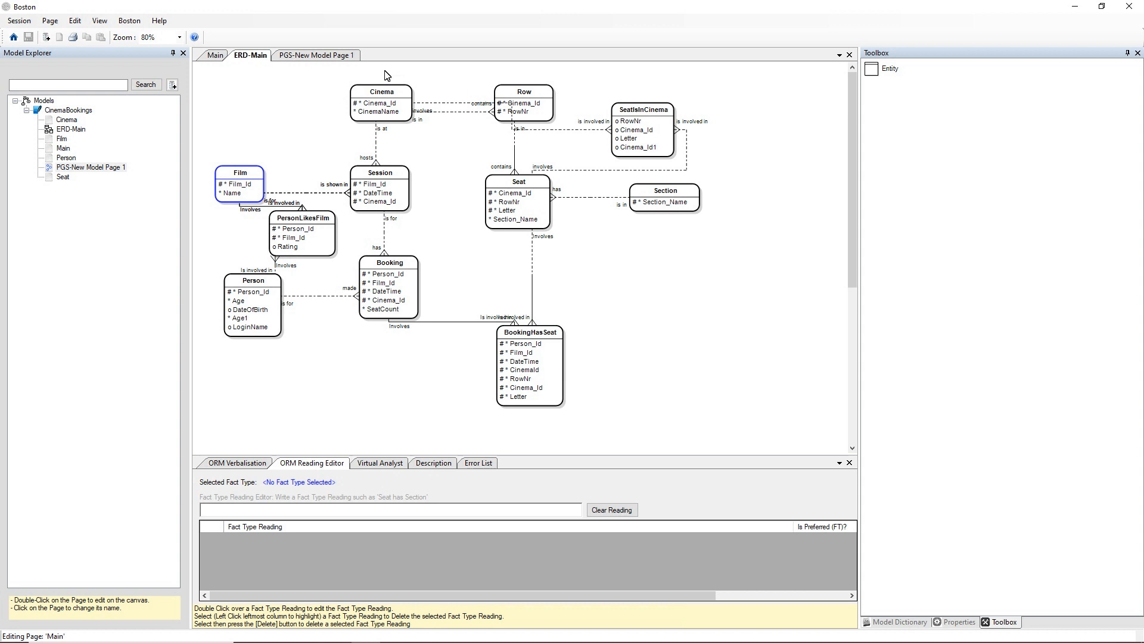
click(332, 57)
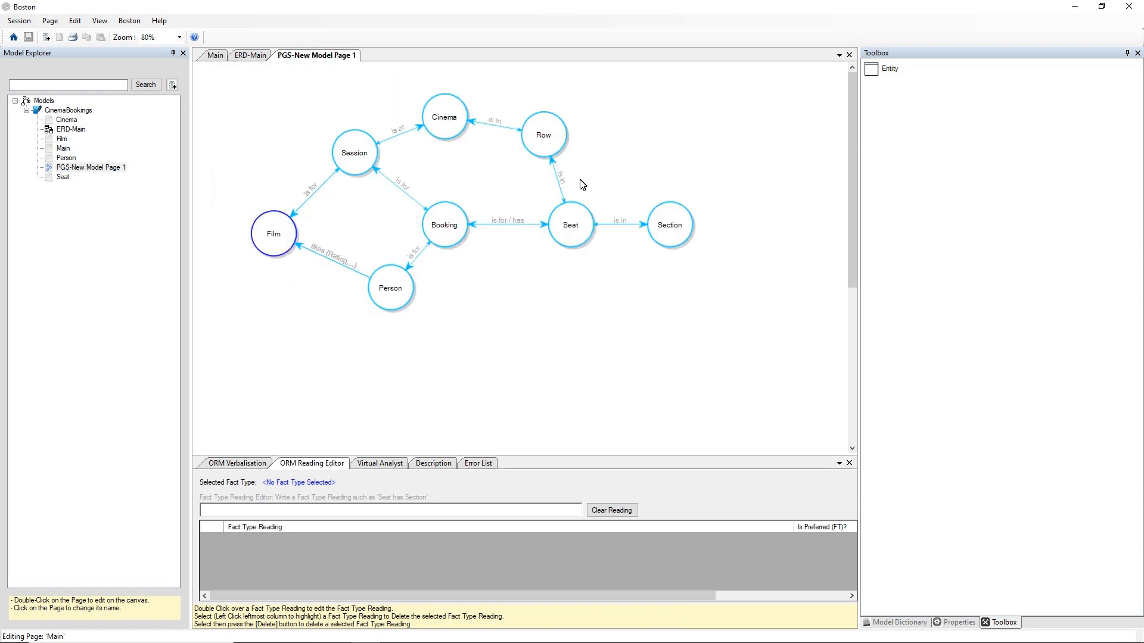
right_click(275, 233)
mouse_move(333, 238)
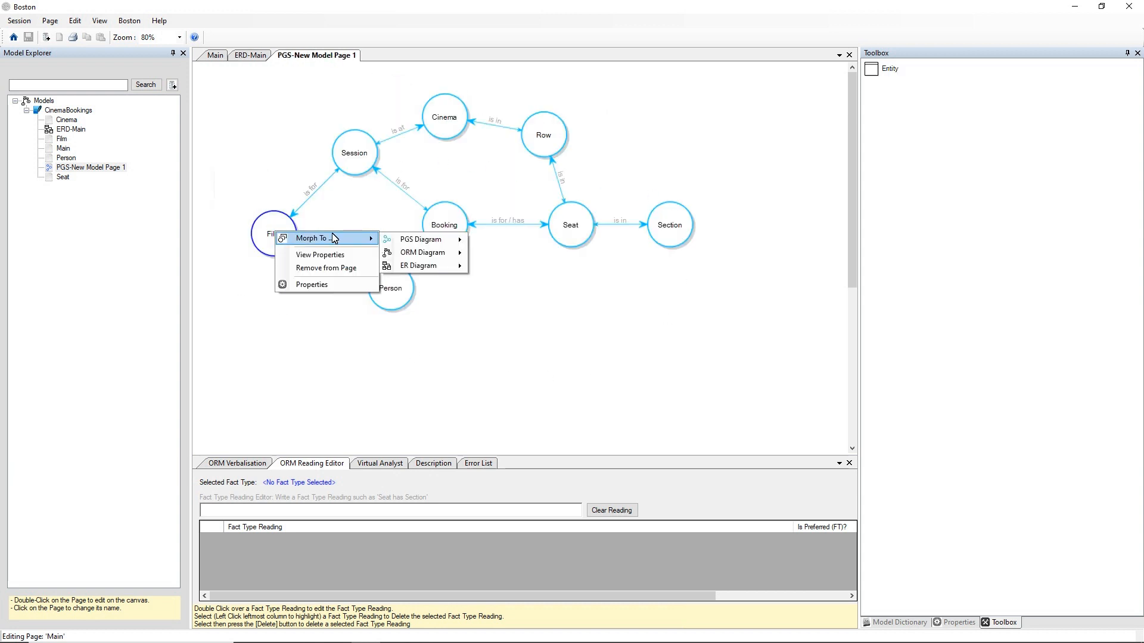
mouse_move(417, 265)
click(497, 267)
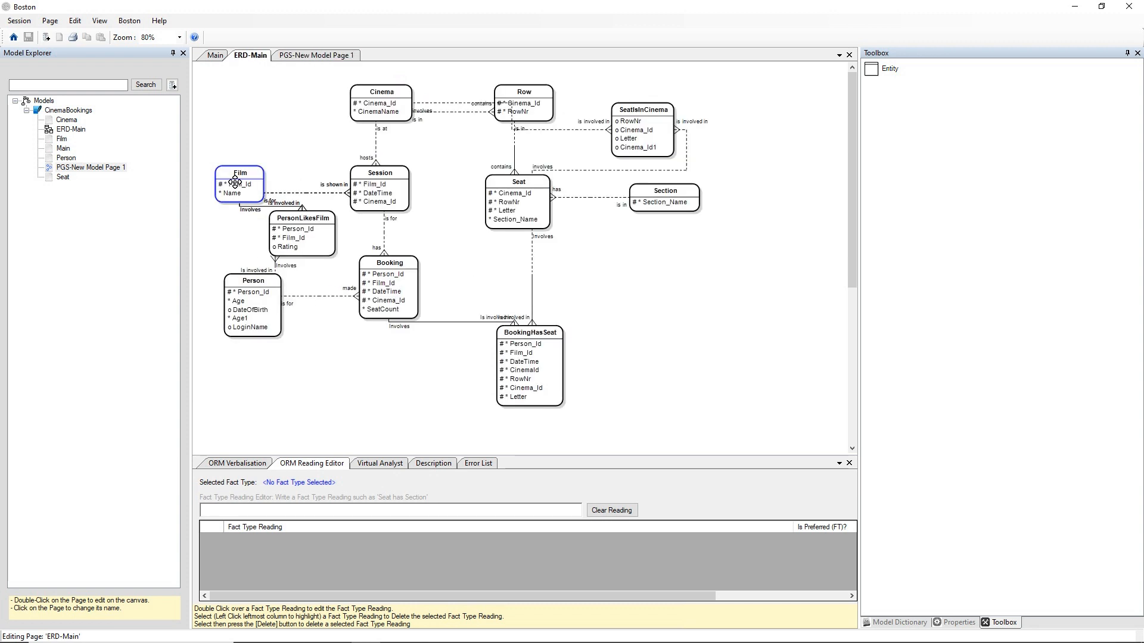
Morph the Film entity from the ER diagram to the ORM diagram on the Main page
right_click(242, 172)
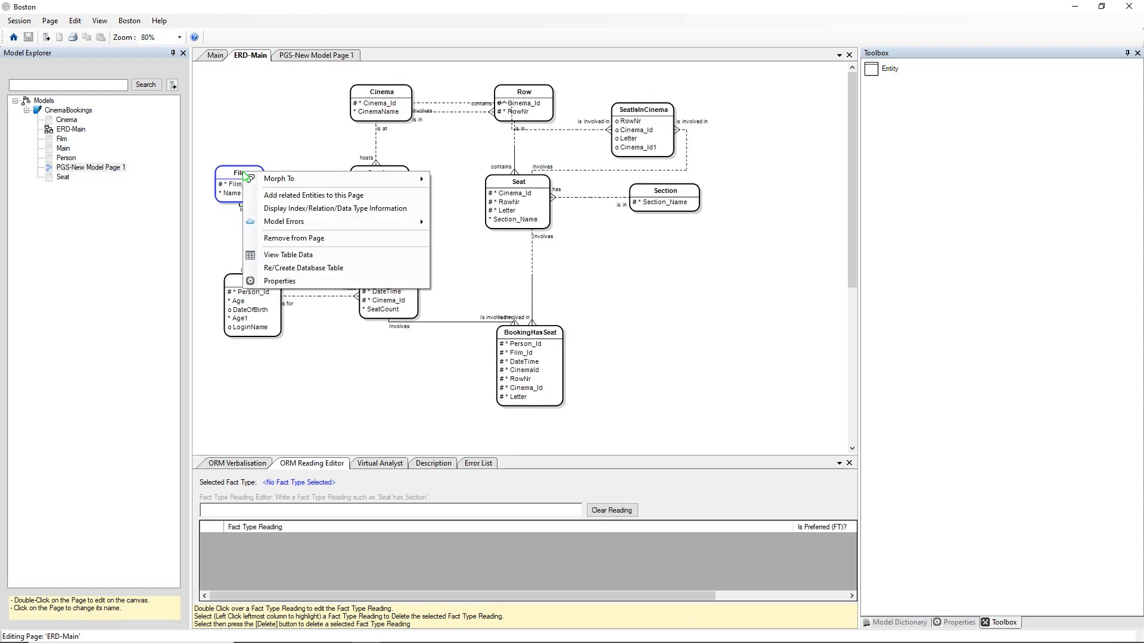
mouse_move(279, 179)
mouse_move(538, 194)
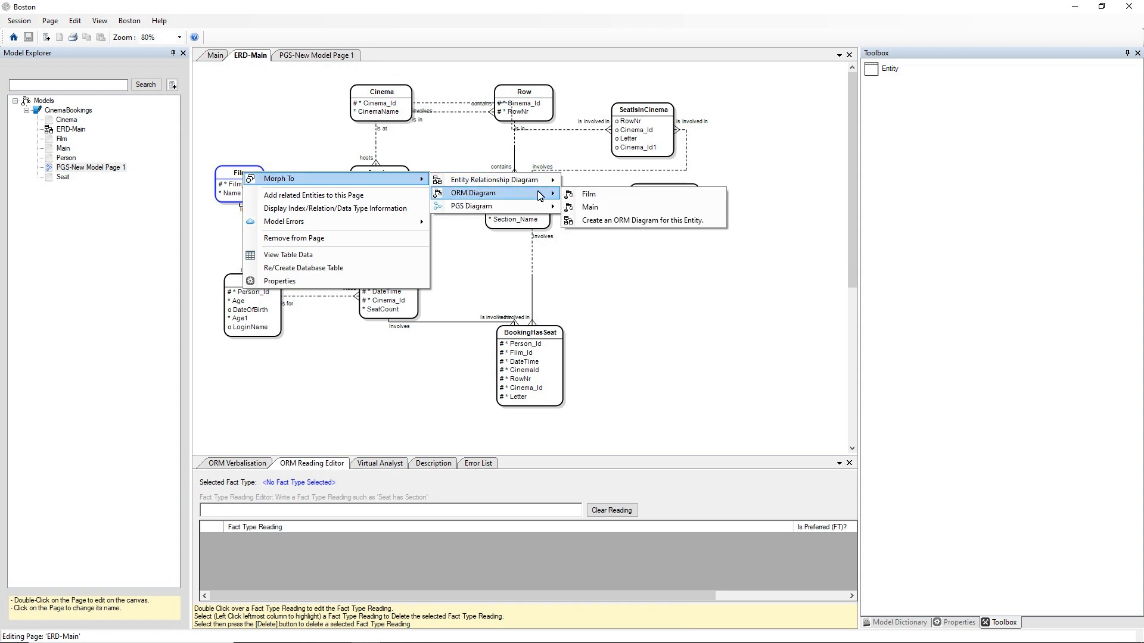
click(598, 212)
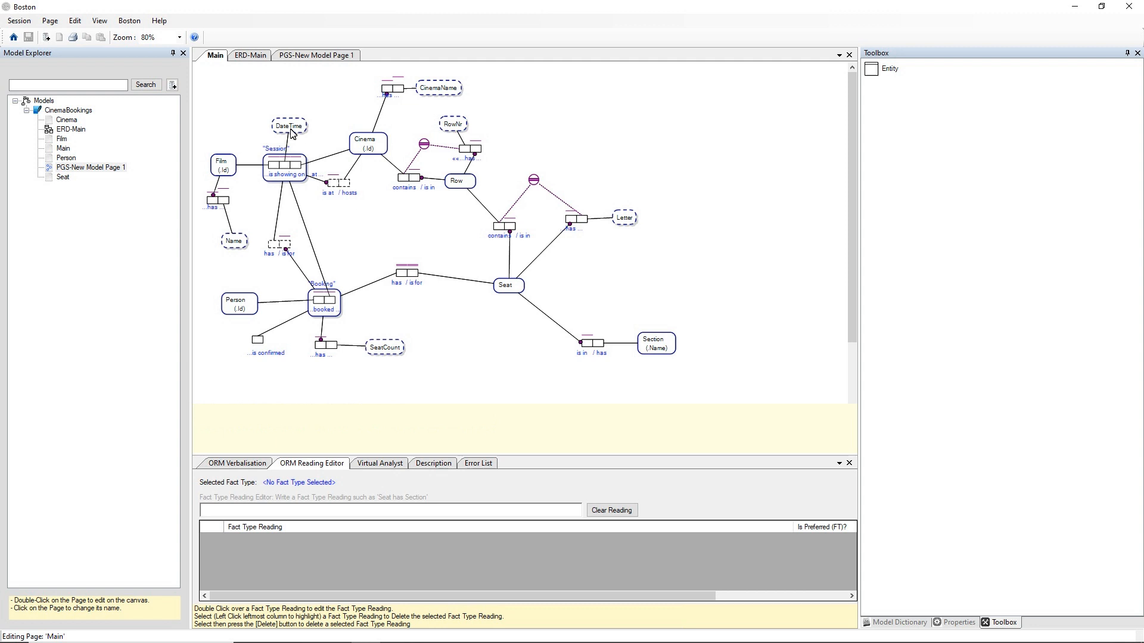
Return to the ERD-Main page and open the Fact Engine for the CinemaBookings model
click(263, 59)
click(266, 126)
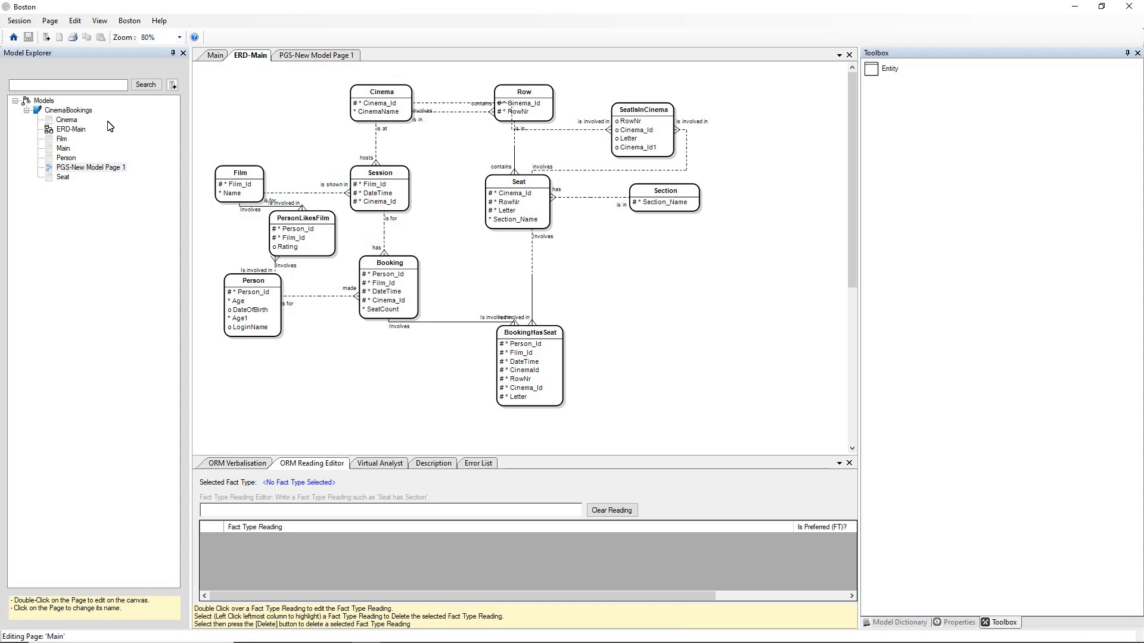
right_click(77, 110)
click(76, 111)
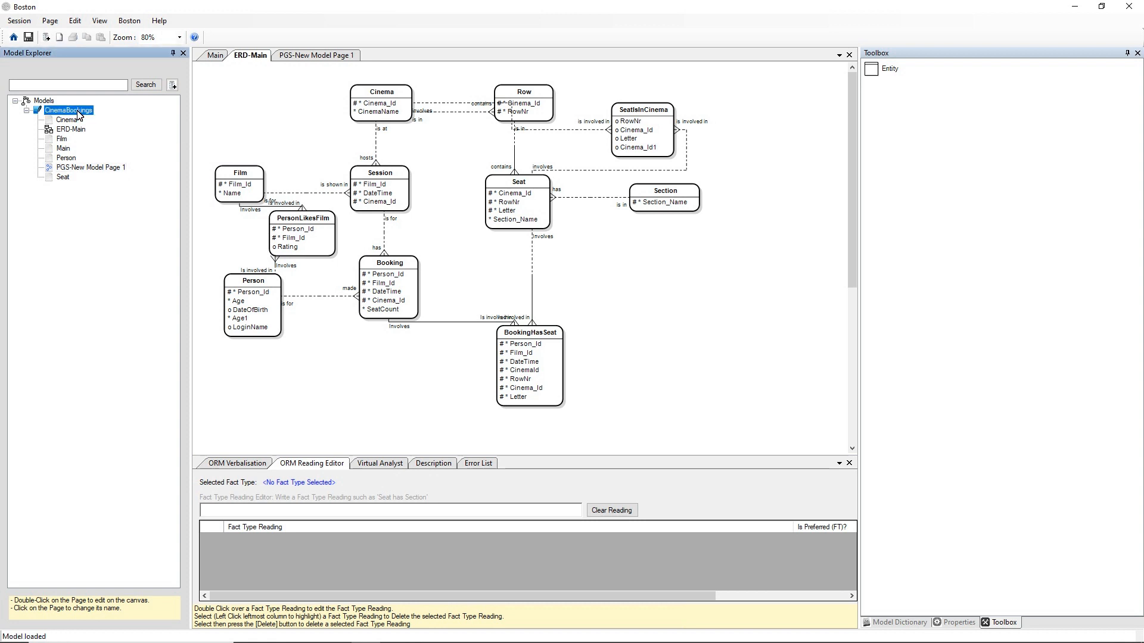
right_click(77, 113)
click(116, 172)
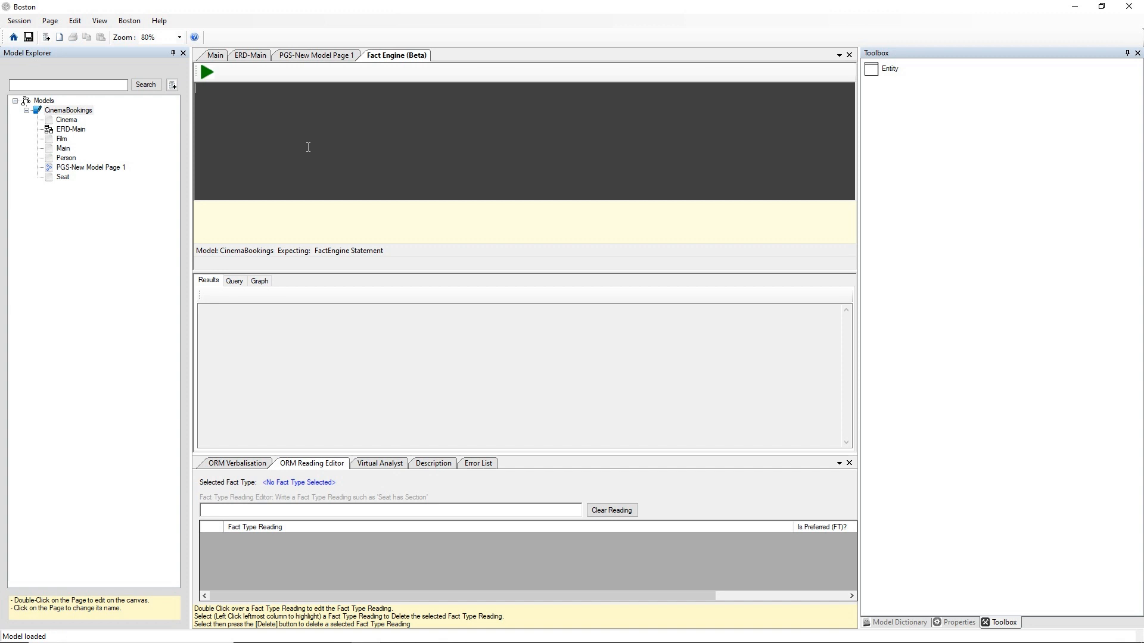
Start the Fact Engine query with "WHICH Seat is for A Booking", using the suggested model elements
text(WHICH)
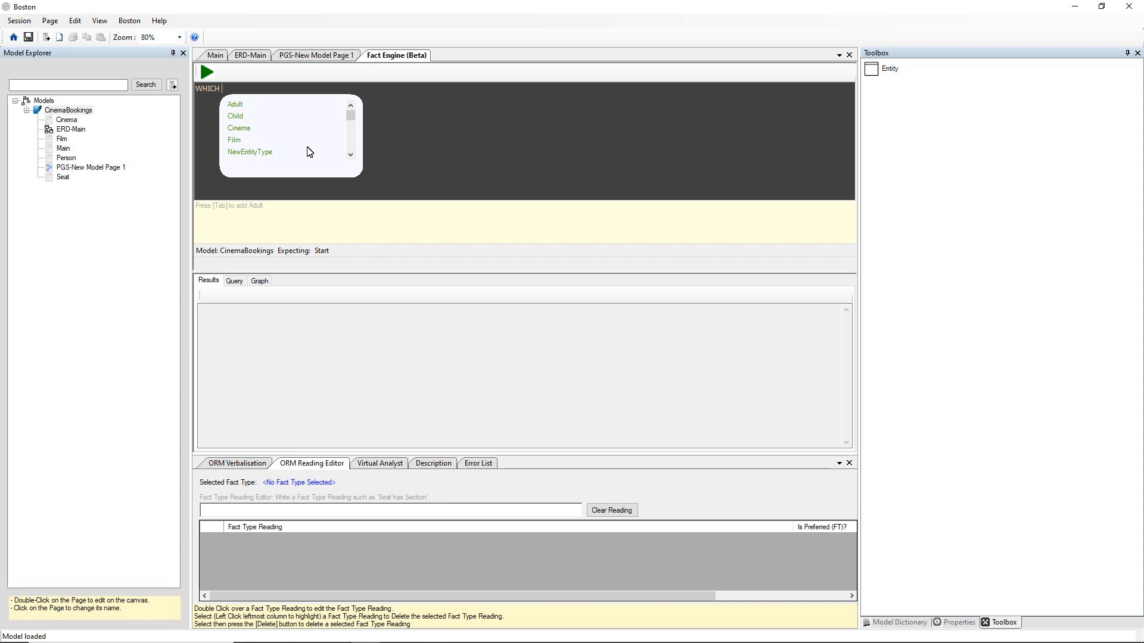
text(S)
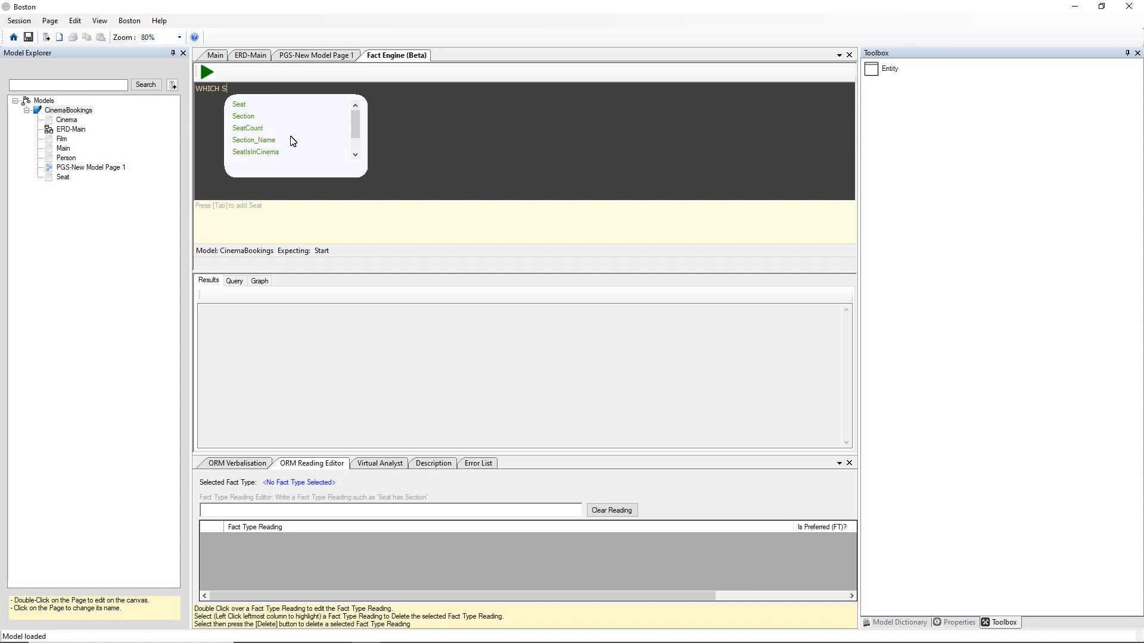
key(Down)
key(Return)
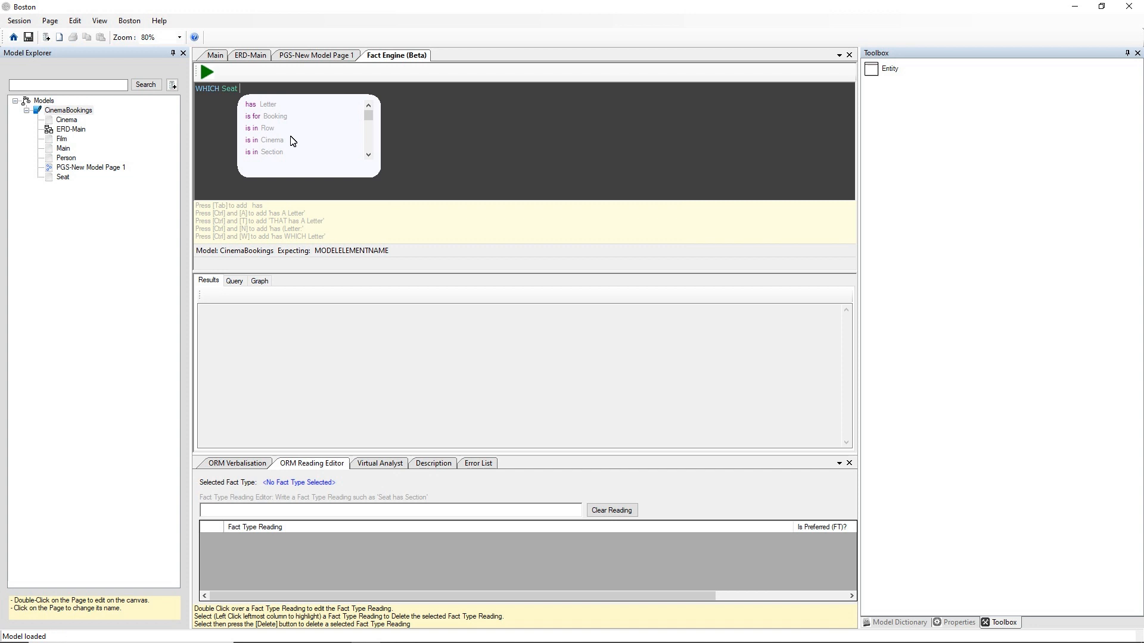
key(Down)
key(Down)
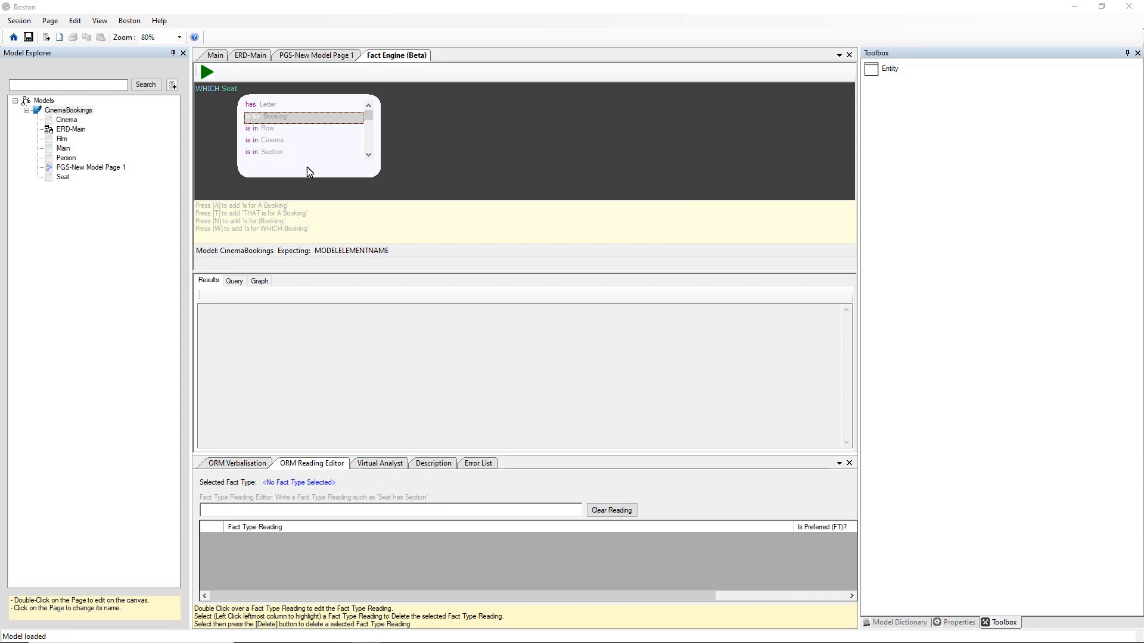
text(a)
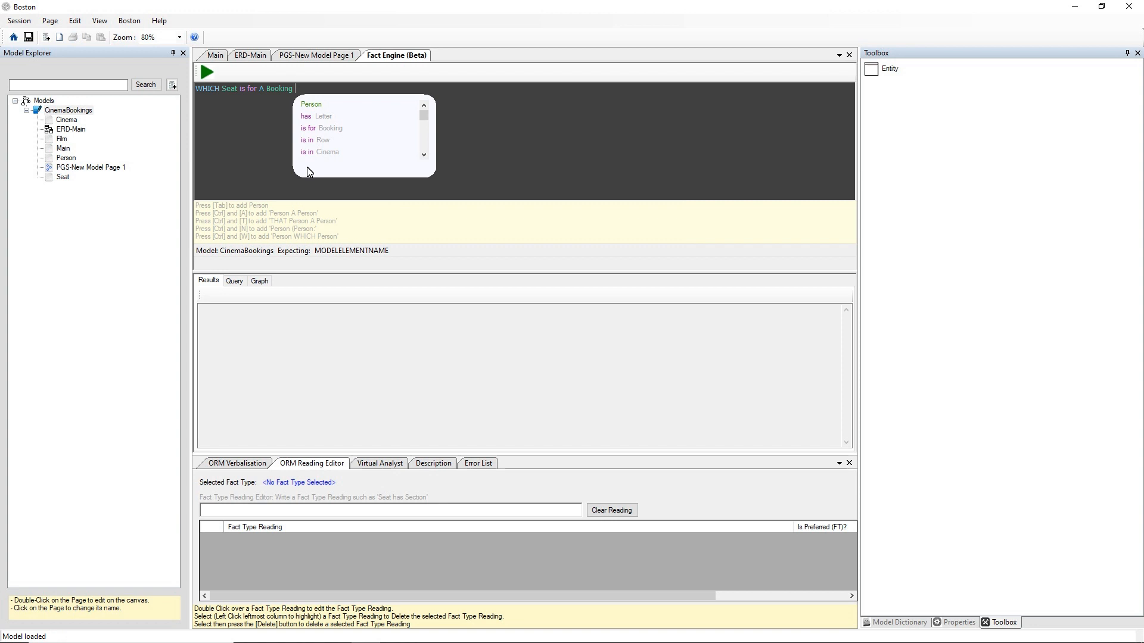
text( THAT)
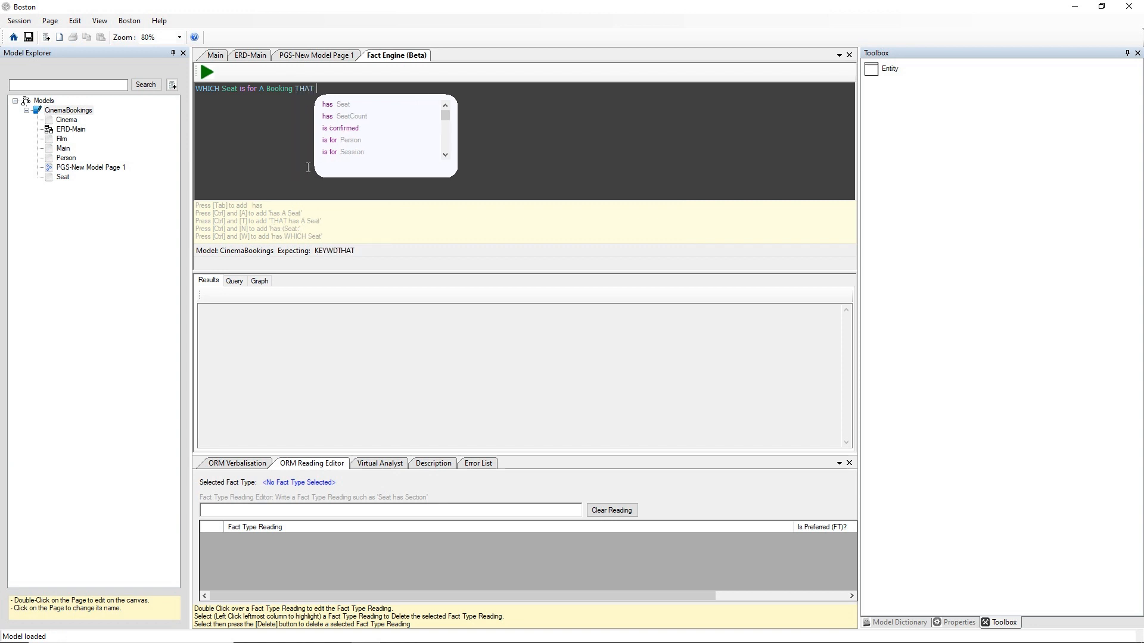
Extend the query with the clause "THAT is for A Session"
key(Down)
key(Down)
key(Down)
key(Down)
key(Down)
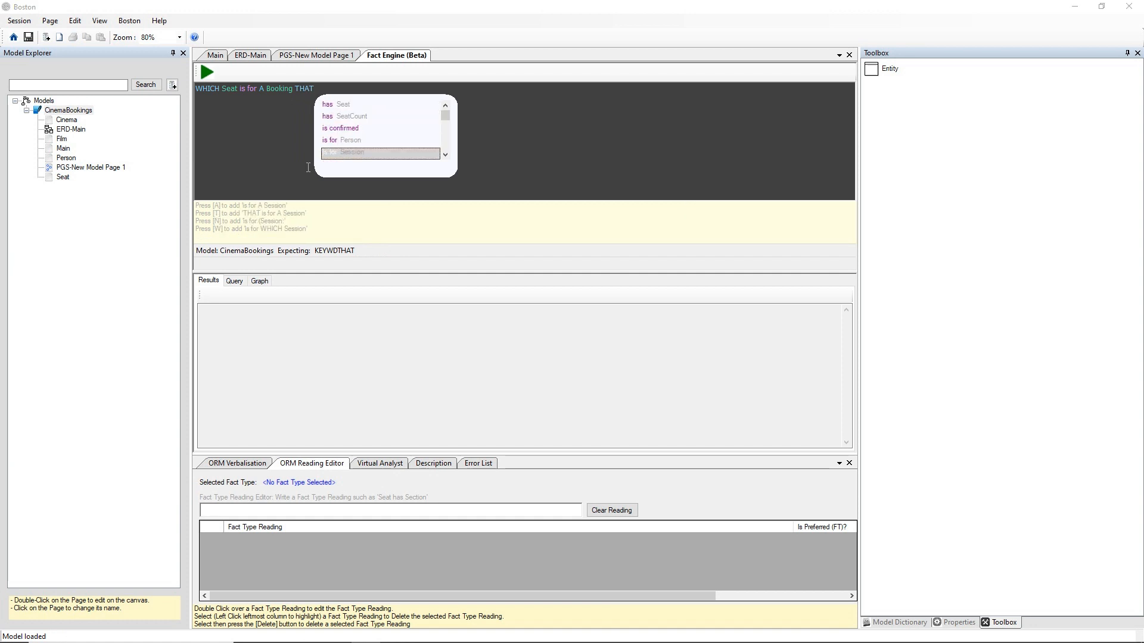
key(a)
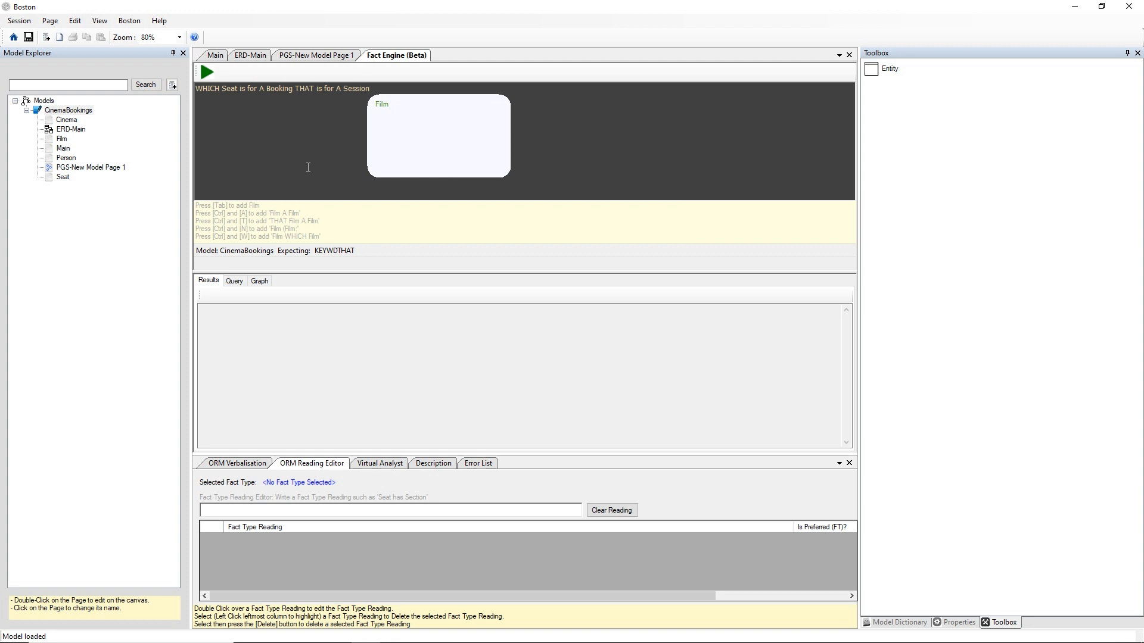
Complete the query with "THAT is for (Film:'Rocky')" and run it
text(THAT)
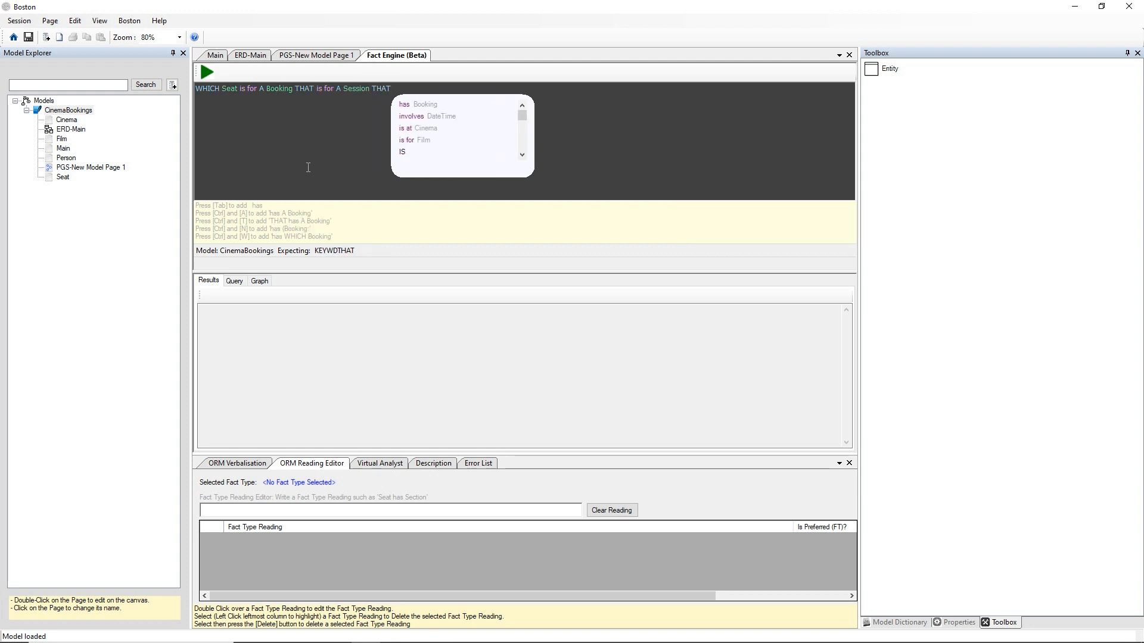
key(Down)
key(Down)
key(Down)
key(Down)
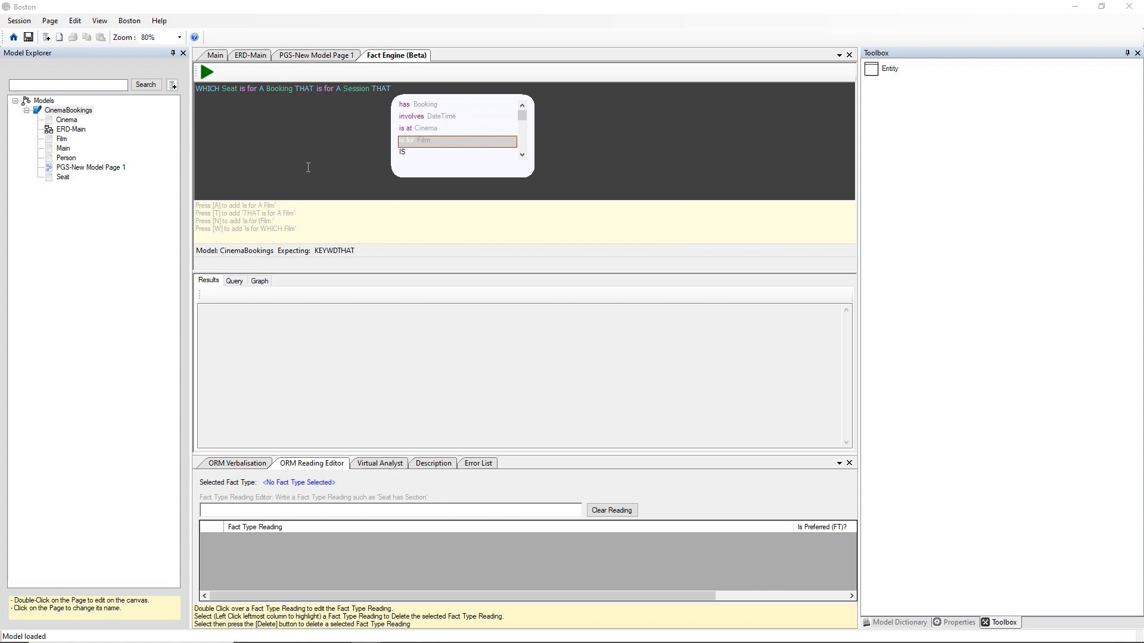
key(n)
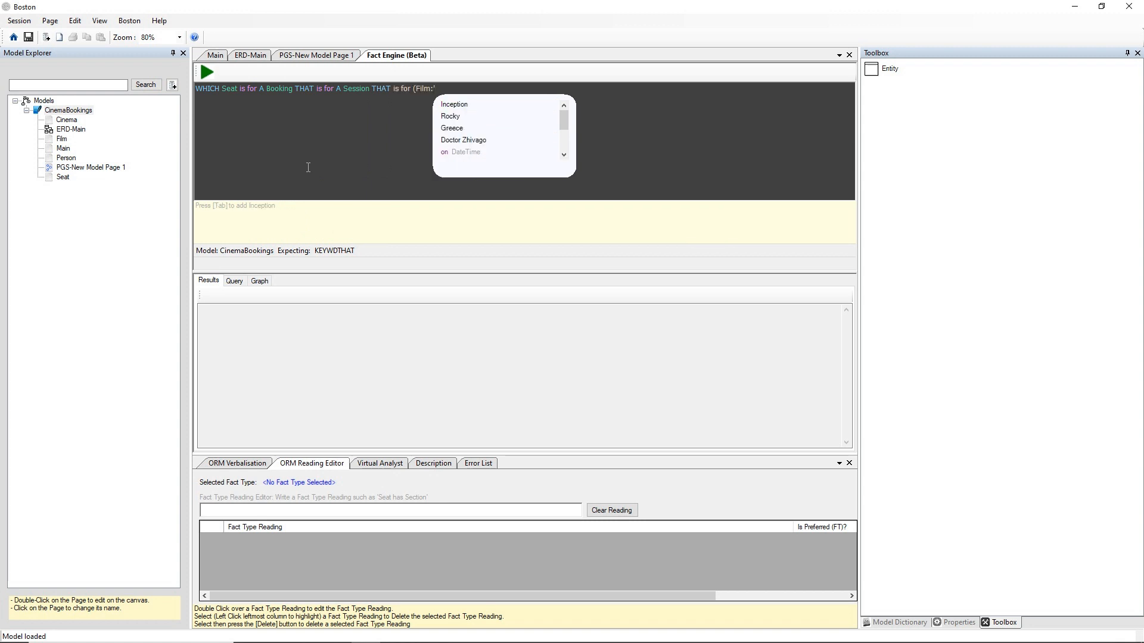
text(Rocky)
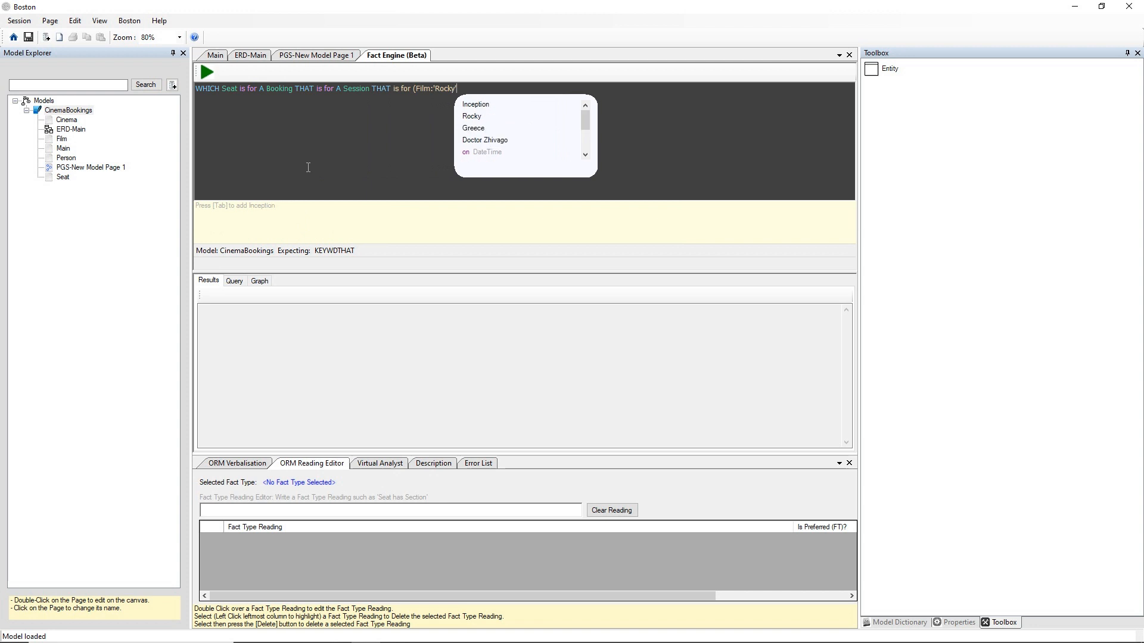
text('))
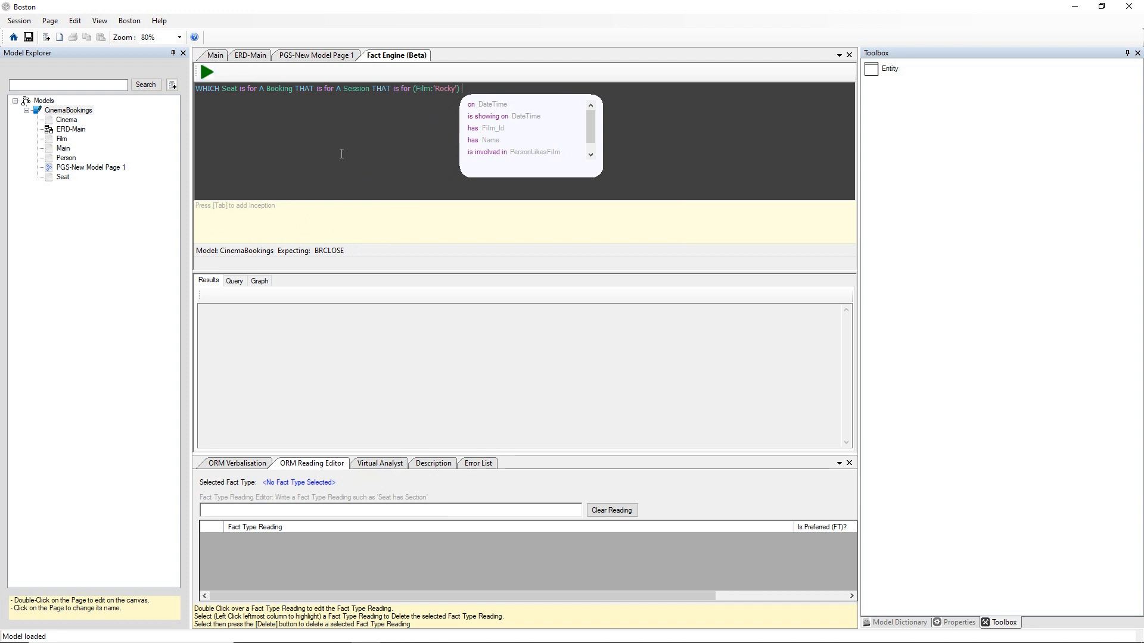
key(F5)
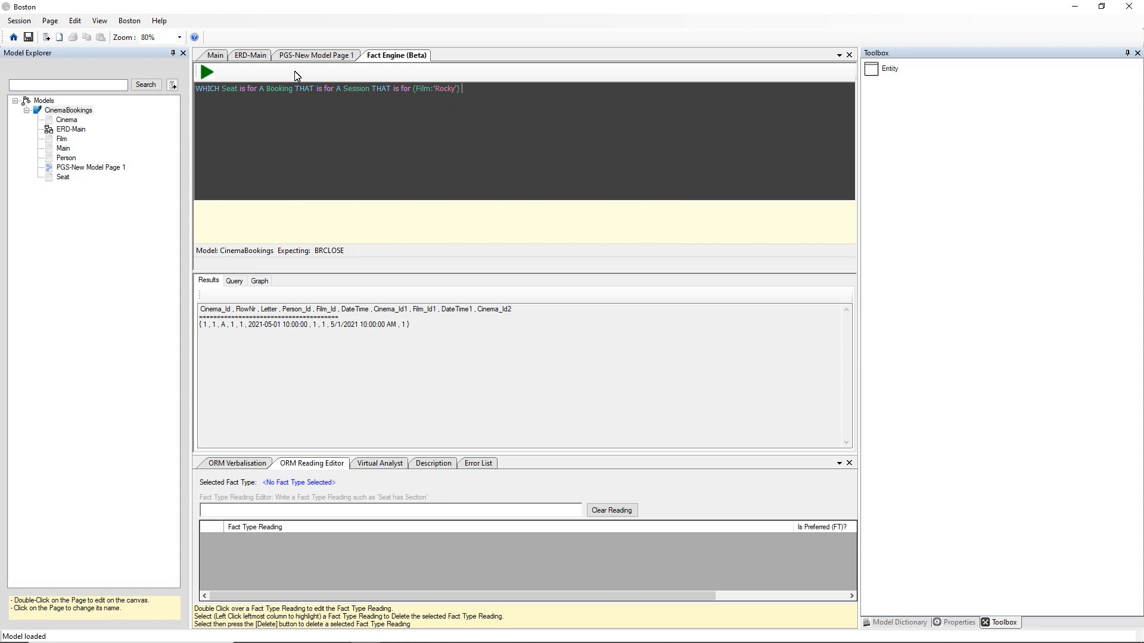
On ERD-Main, inspect the Session entity's reading "Cinema is showing Film on DateTime" in the reading editor, declining to rename the fact type
click(222, 56)
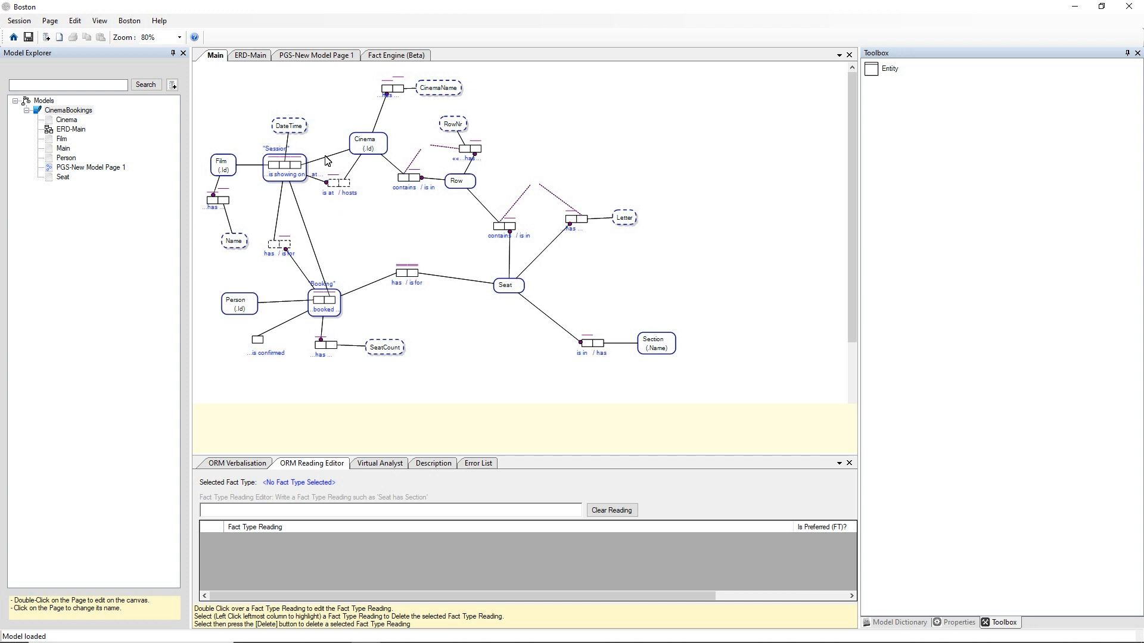
click(251, 55)
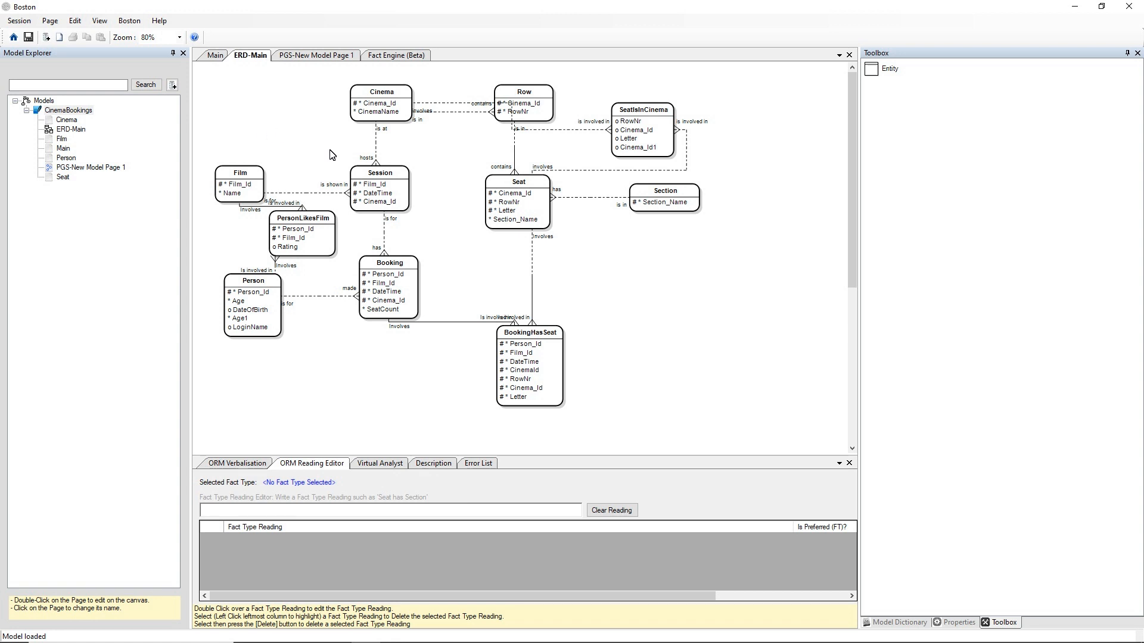
click(384, 189)
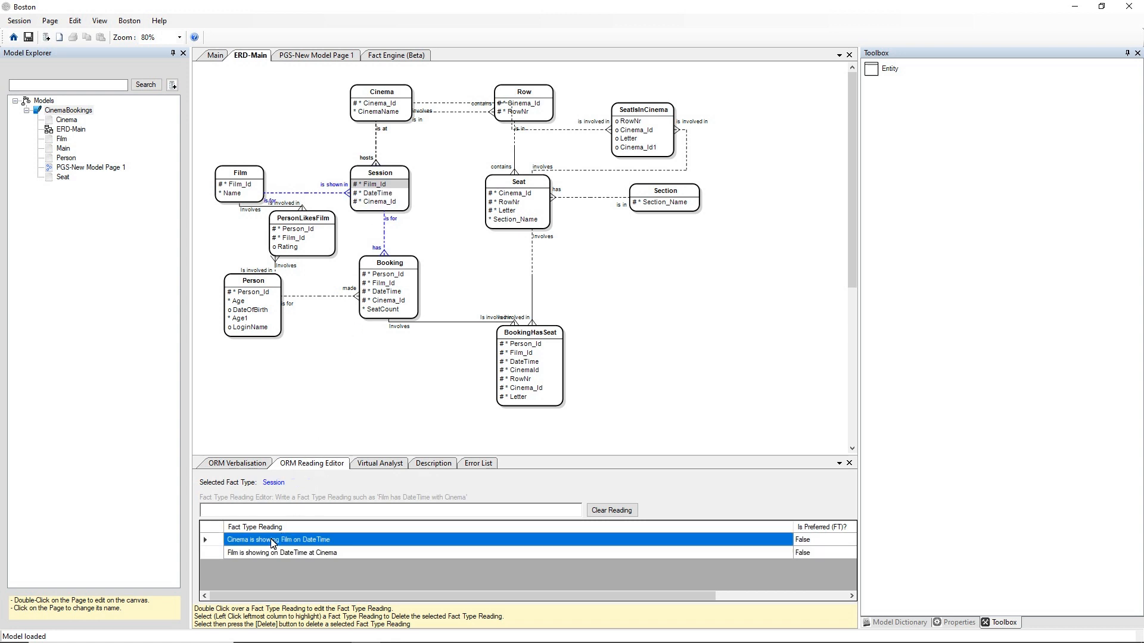
double_click(347, 540)
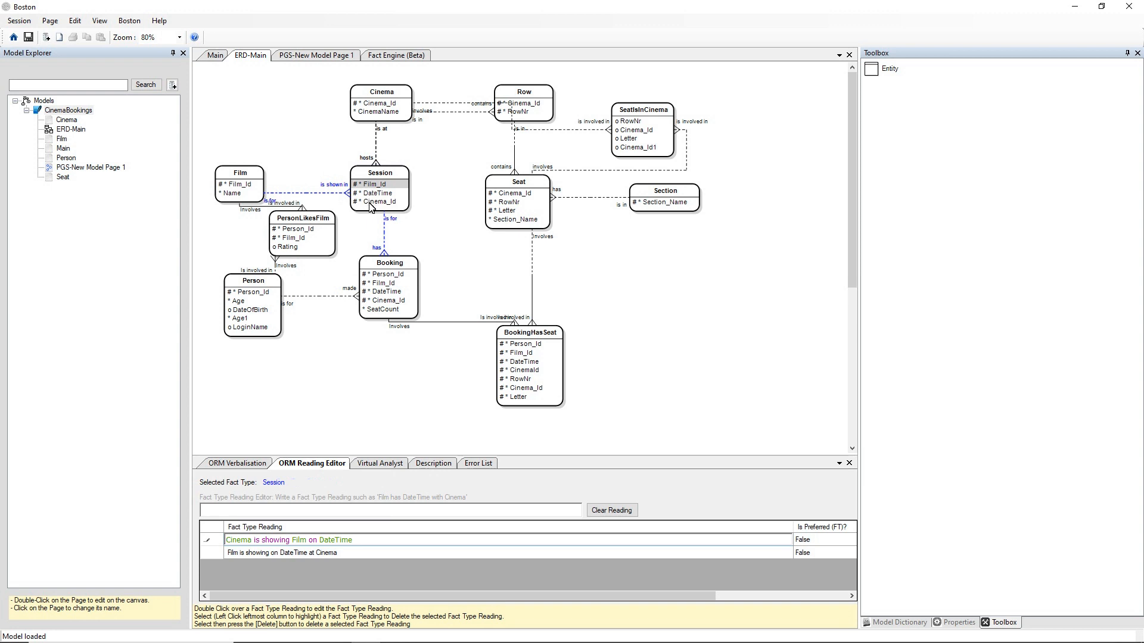
key(Return)
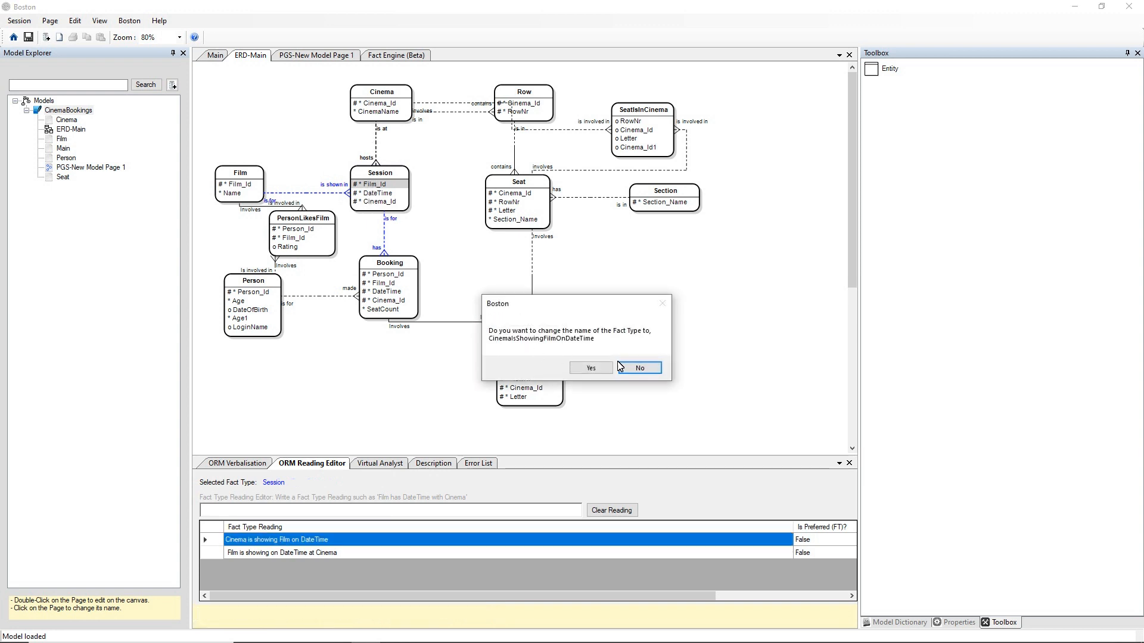
click(623, 365)
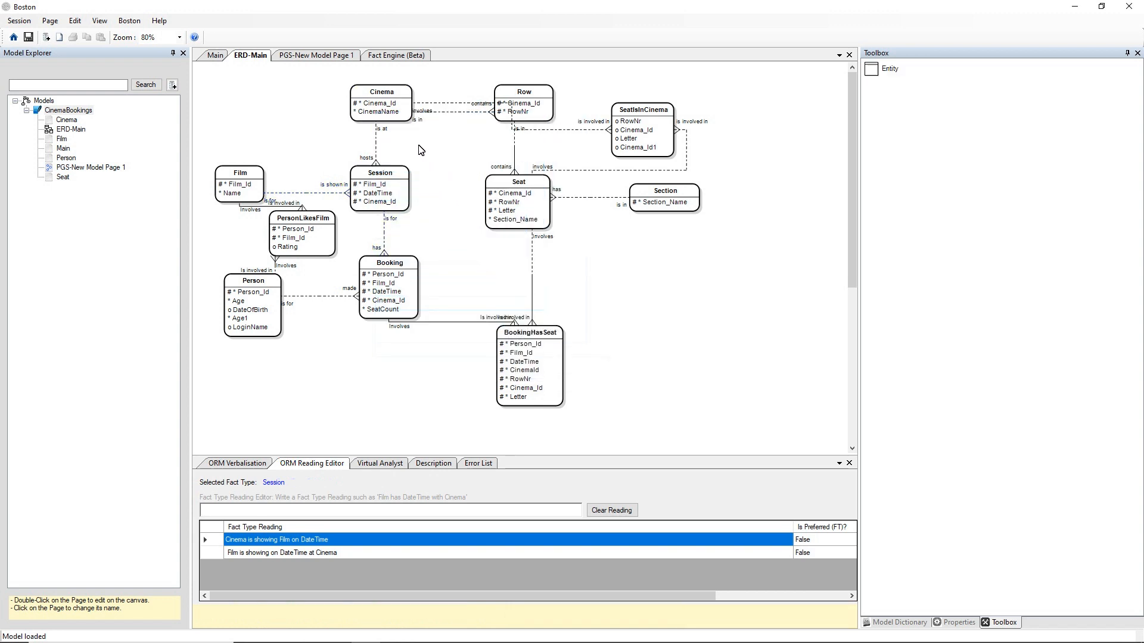
Inspect the "Cinema has CinemaName" reading of the Cinema entity's CinemaName attribute, leaving its text as it is
click(379, 112)
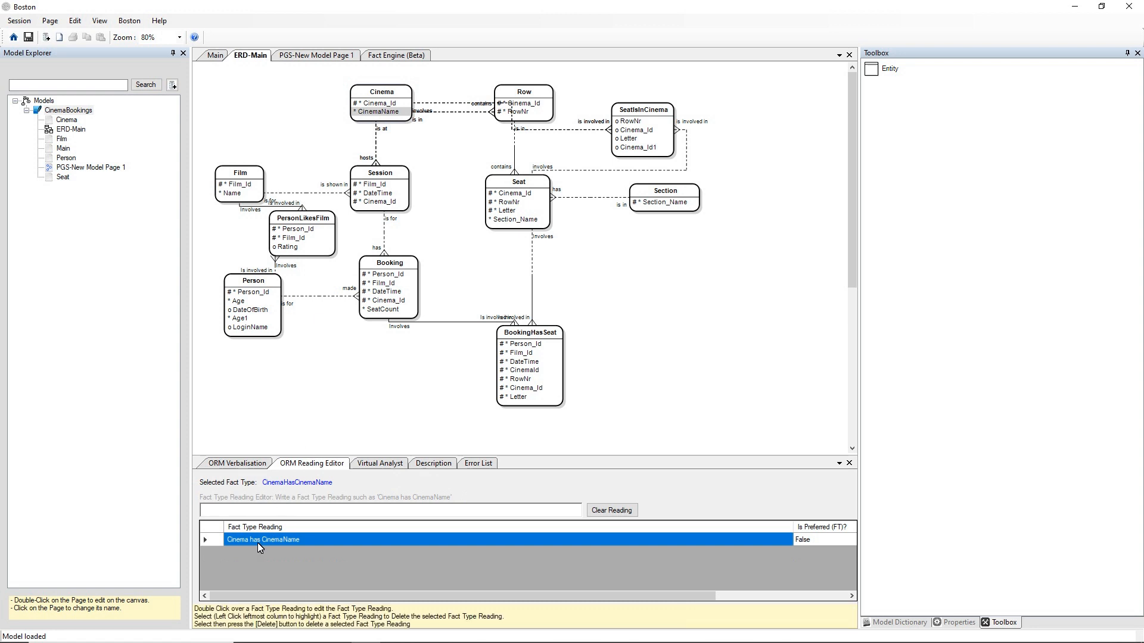
double_click(319, 541)
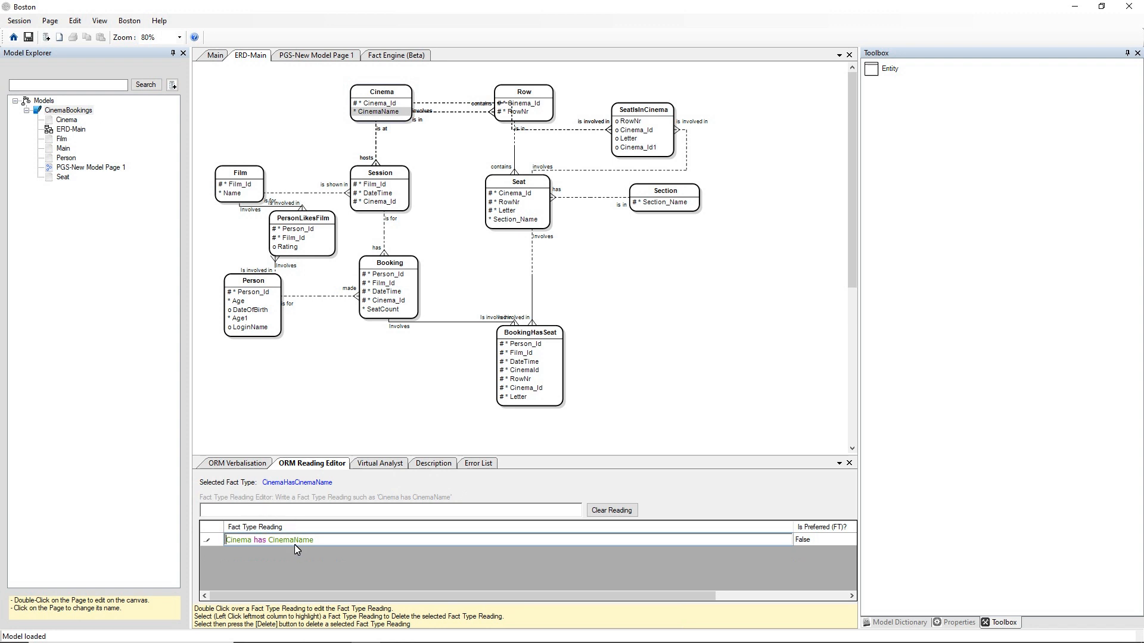
click(443, 217)
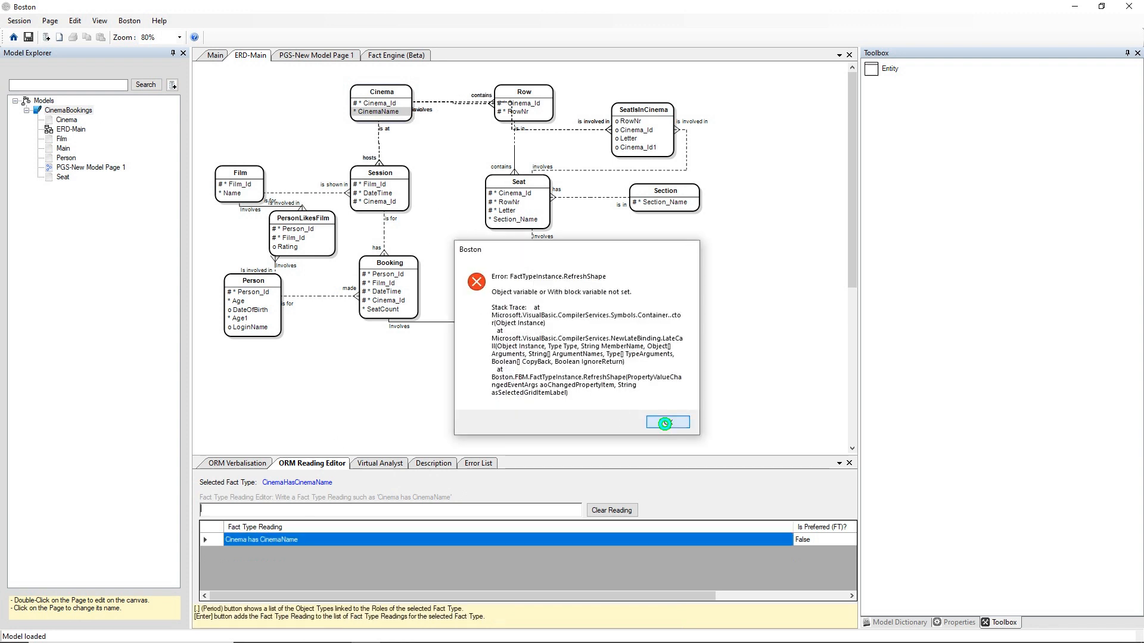
click(661, 423)
click(647, 348)
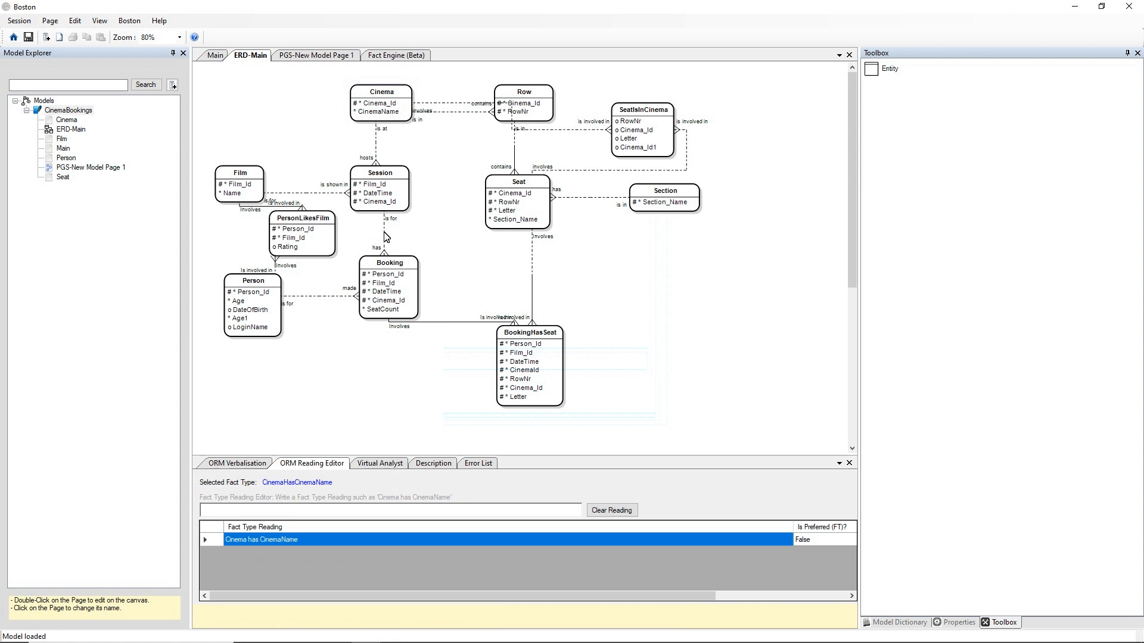
View the fact type readings of the relation between Session and Booking, and return to the Fact Engine query
click(383, 232)
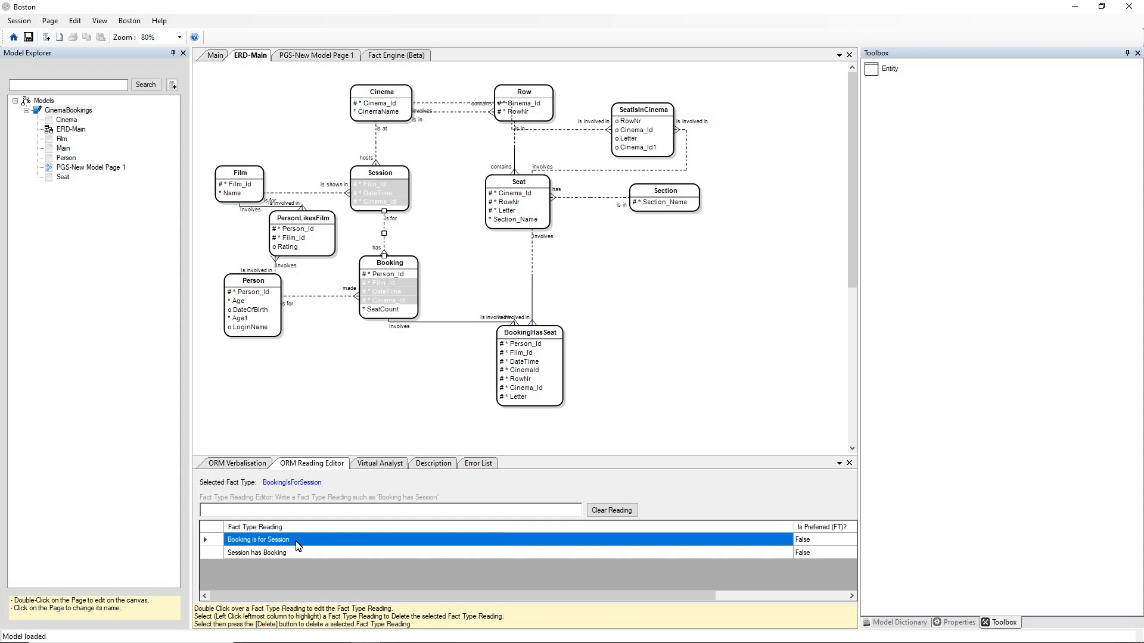
click(428, 364)
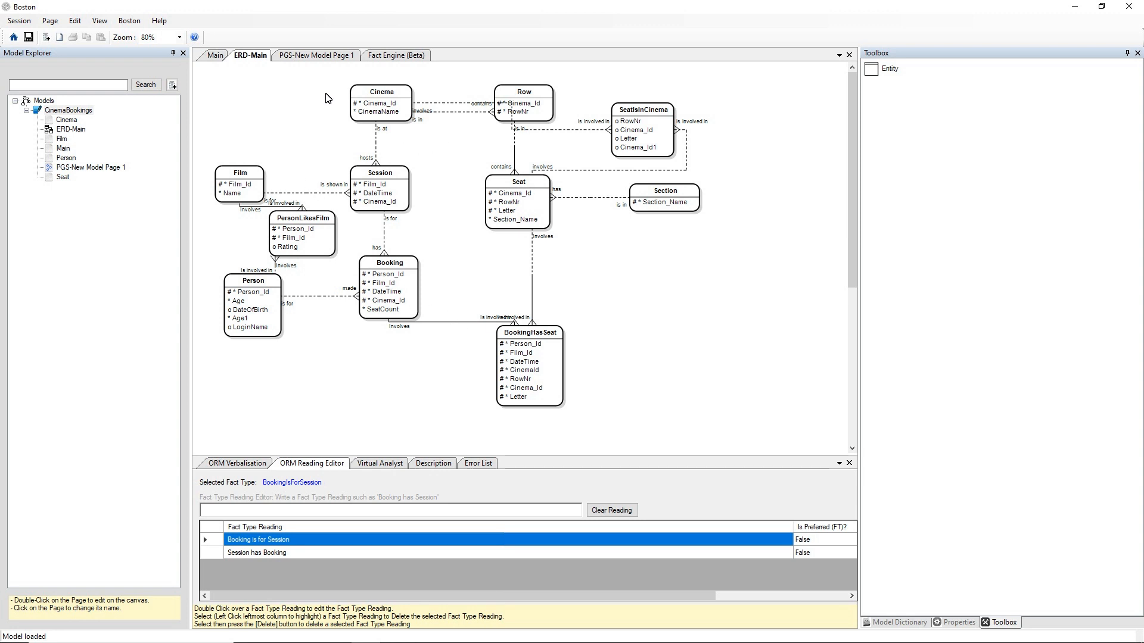
click(379, 56)
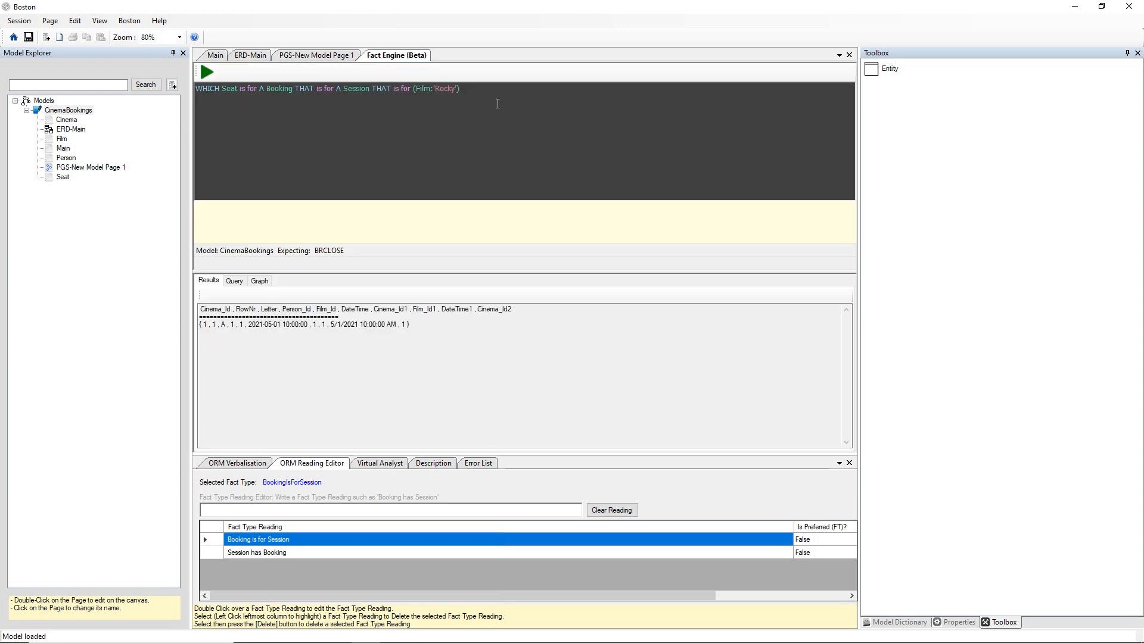